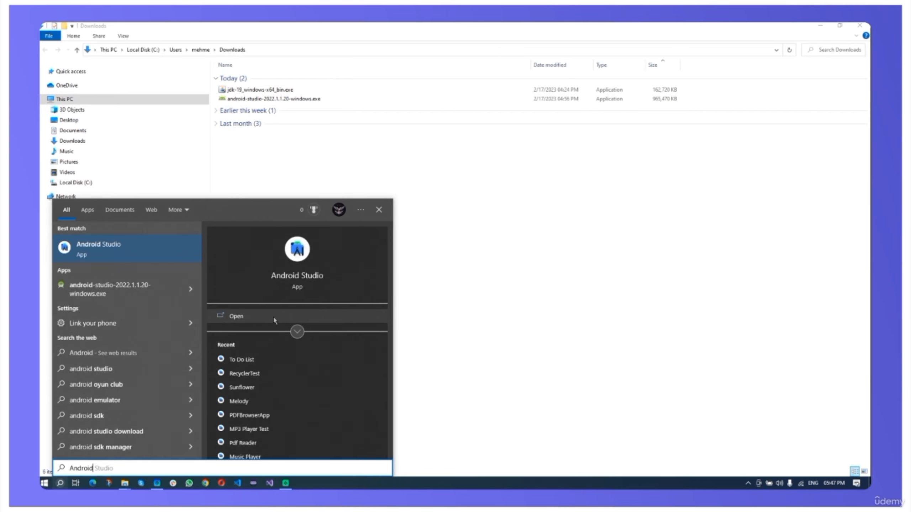
- Launch Android Studio without importing previous settings and enlarge the Setup Wizard window
click(274, 319)
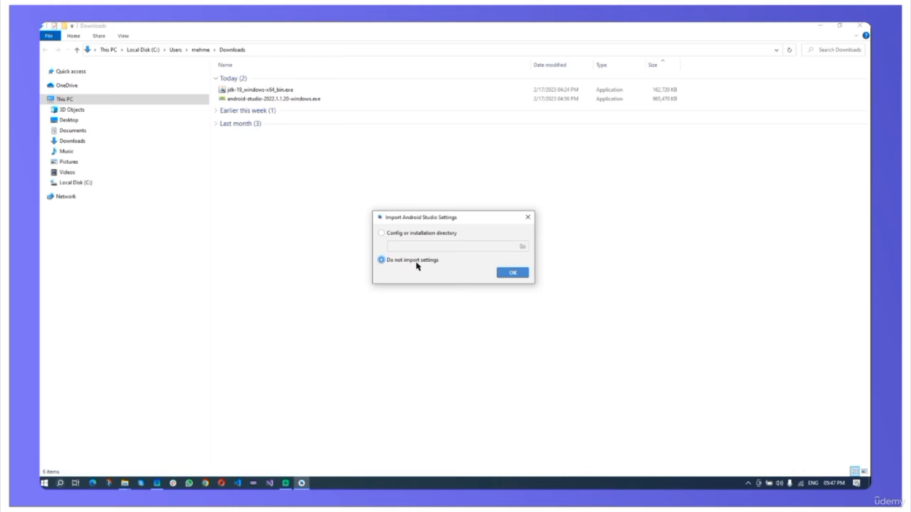
click(508, 274)
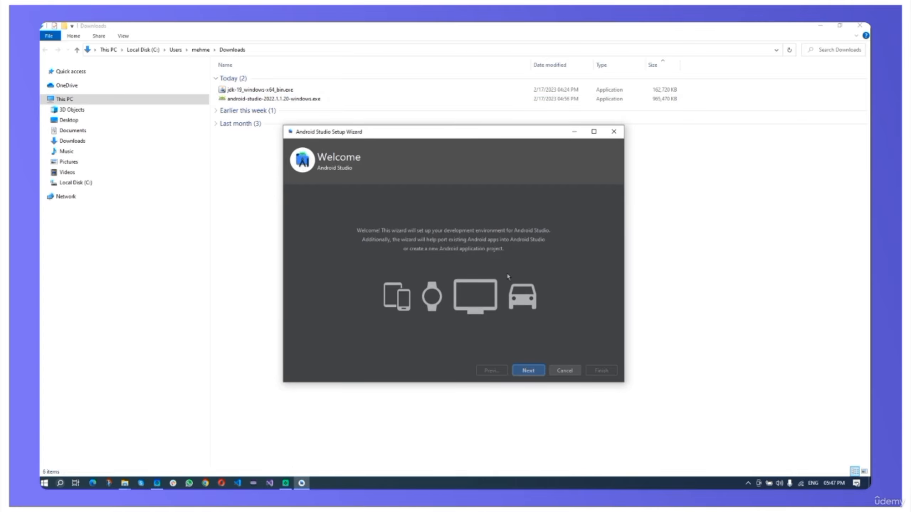
drag(534, 134, 359, 51)
drag(447, 299, 838, 459)
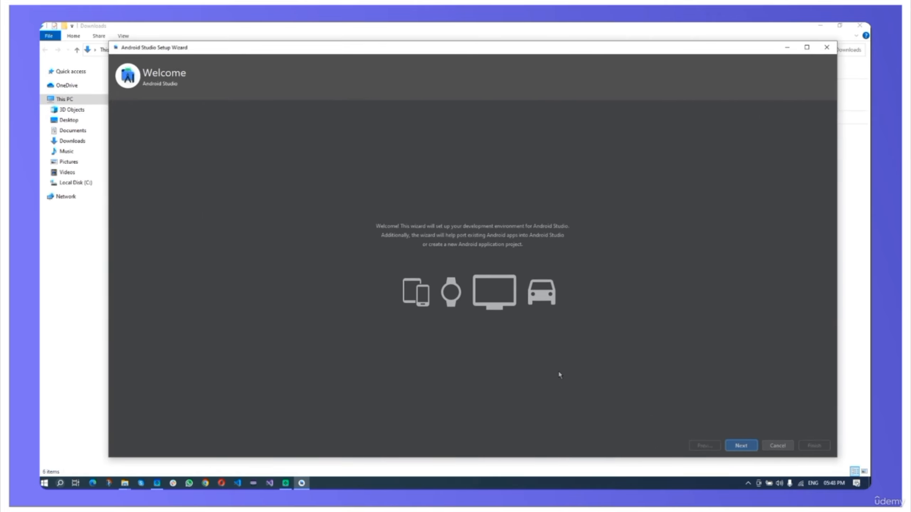
- Proceed past the wizard's welcome page and choose the Custom install type
click(742, 446)
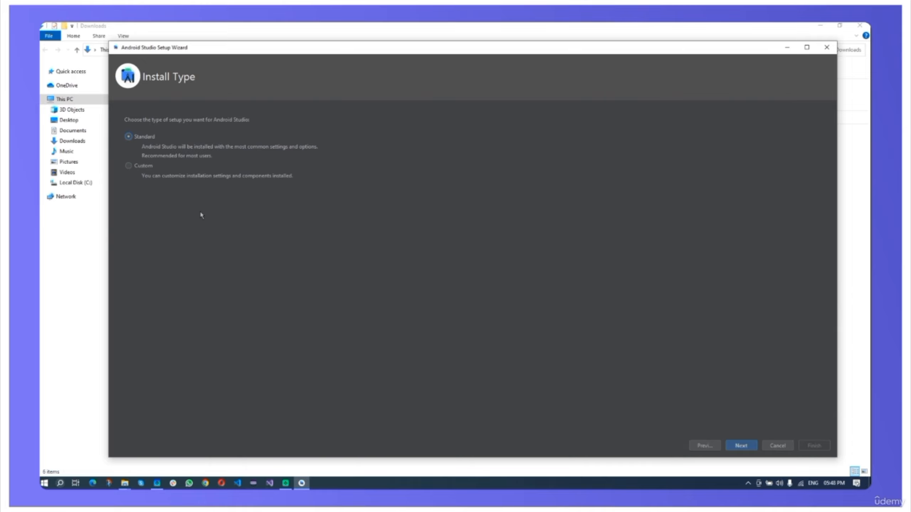
click(143, 170)
click(143, 137)
click(145, 167)
click(740, 445)
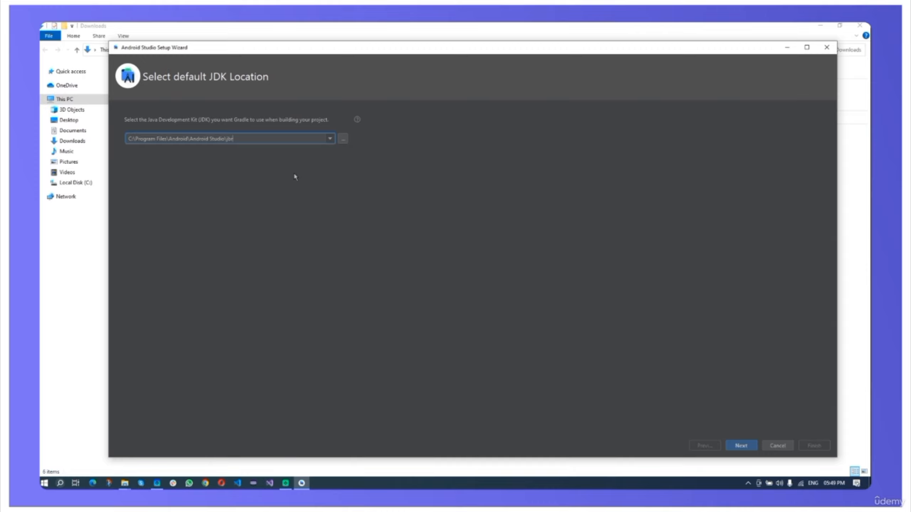
- Set the default JDK location to the embedded JDK at C:\Program Files\Android\Android Studio\jbr and continue
click(330, 139)
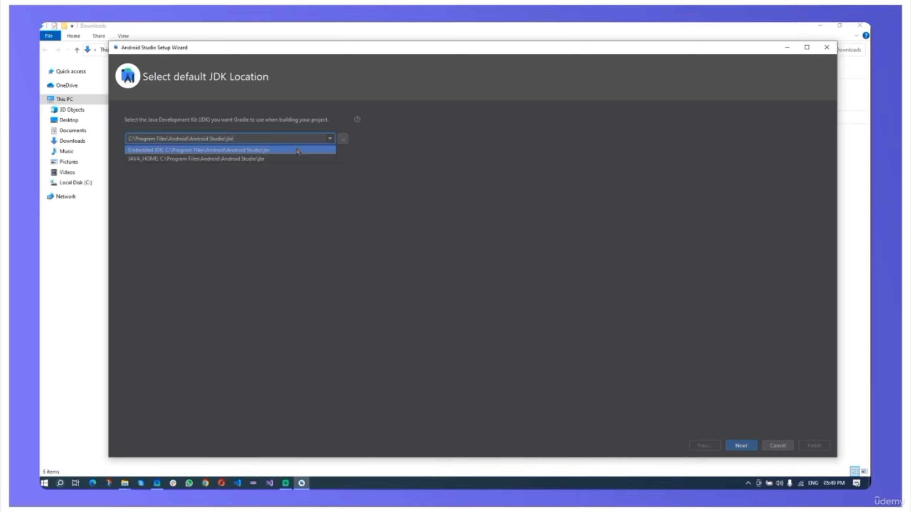
click(298, 150)
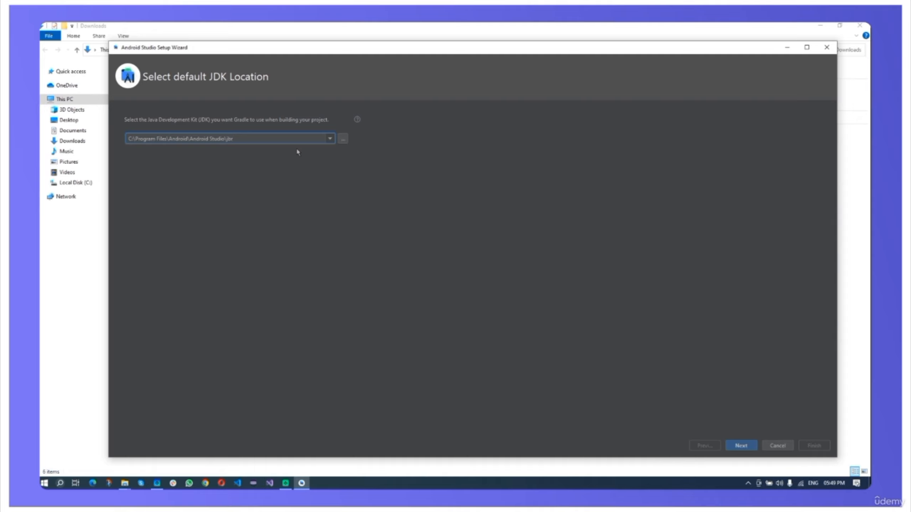
click(741, 446)
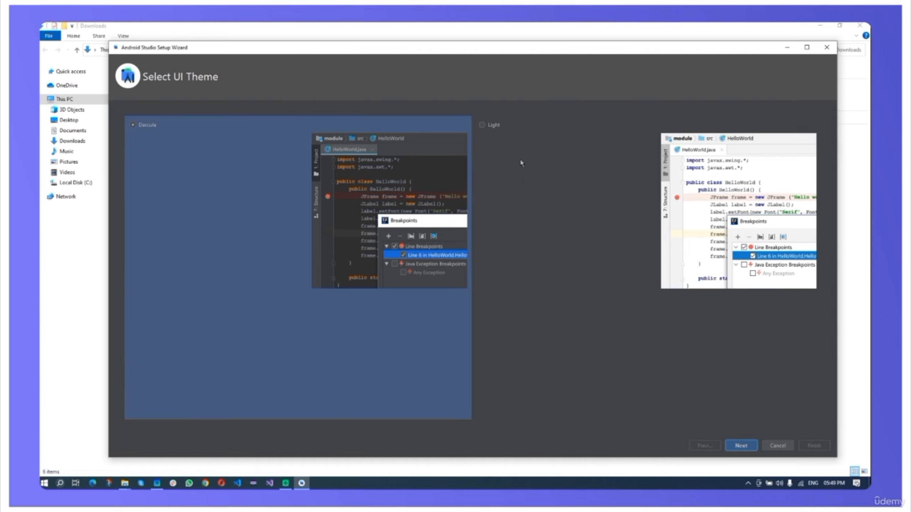
- Compare the Darcula and Light UI themes and continue with Light
click(494, 127)
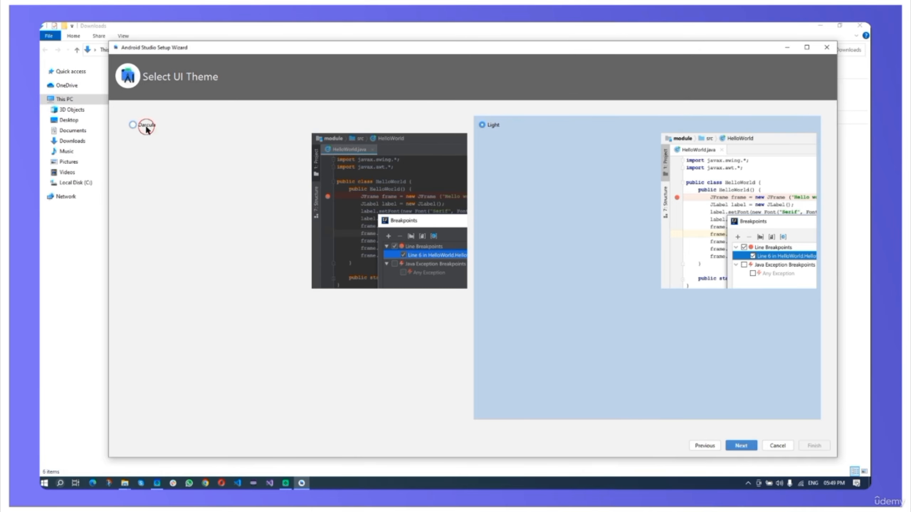
click(146, 126)
click(497, 125)
click(735, 448)
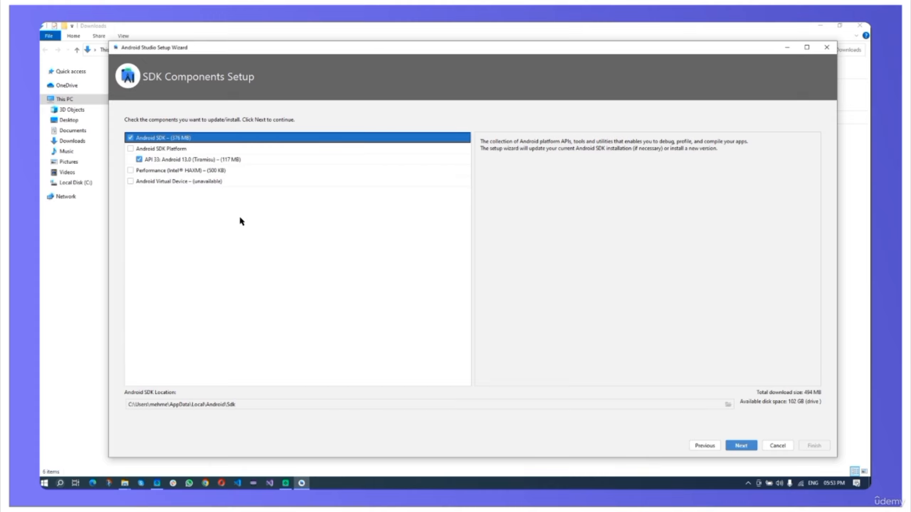
- Add the Performance (Intel HAXM) component to the SDK setup and continue with the default Android SDK location
click(171, 170)
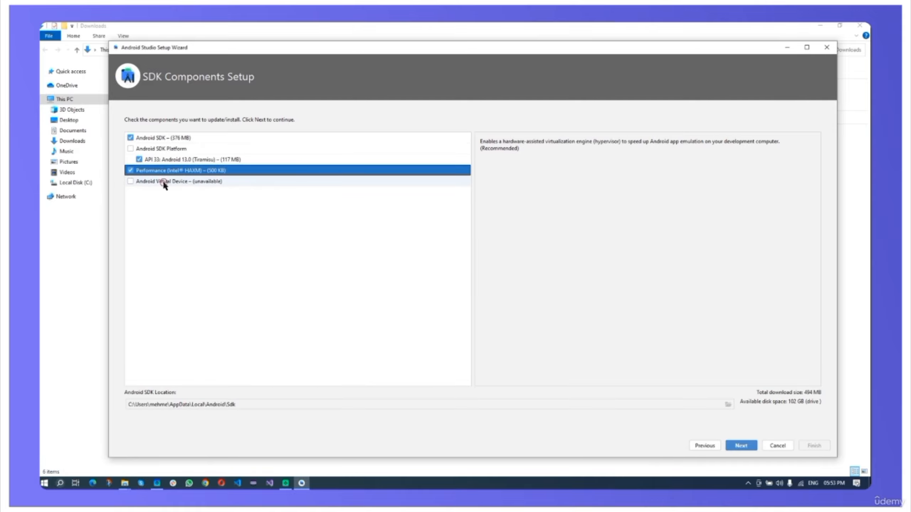
click(164, 182)
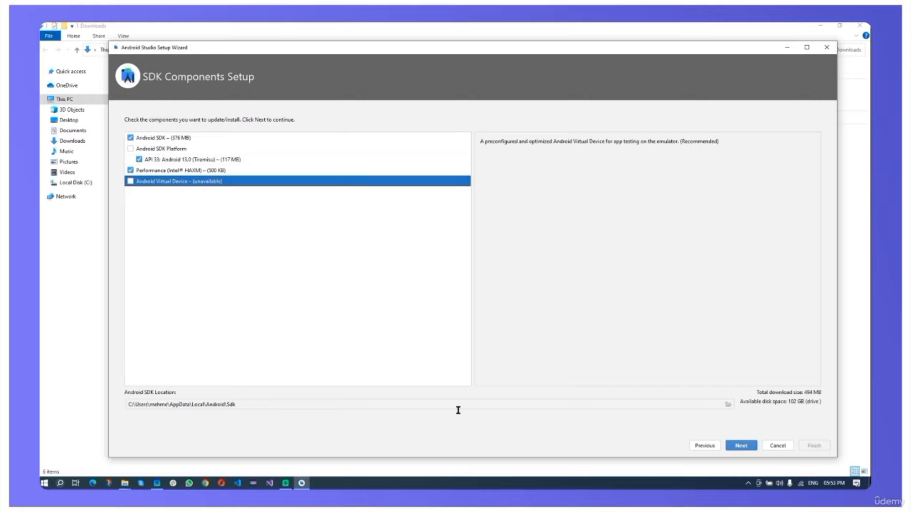
click(728, 404)
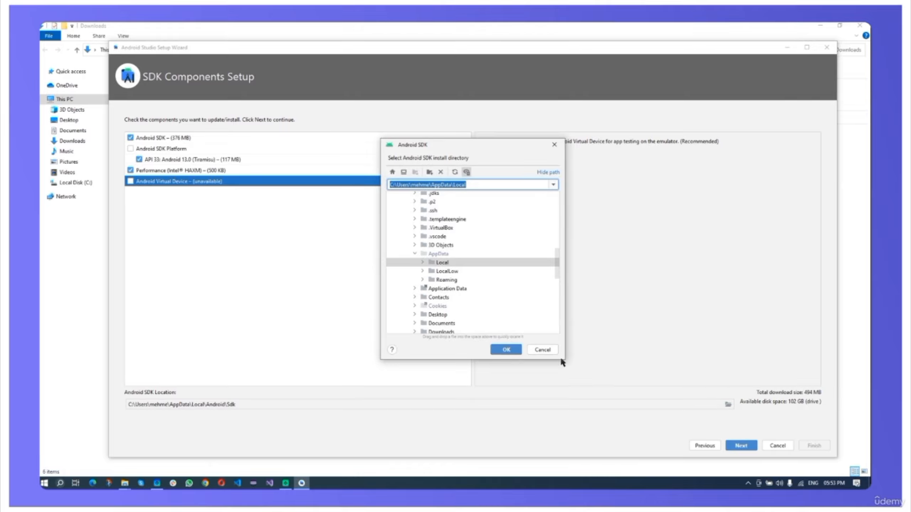
click(552, 351)
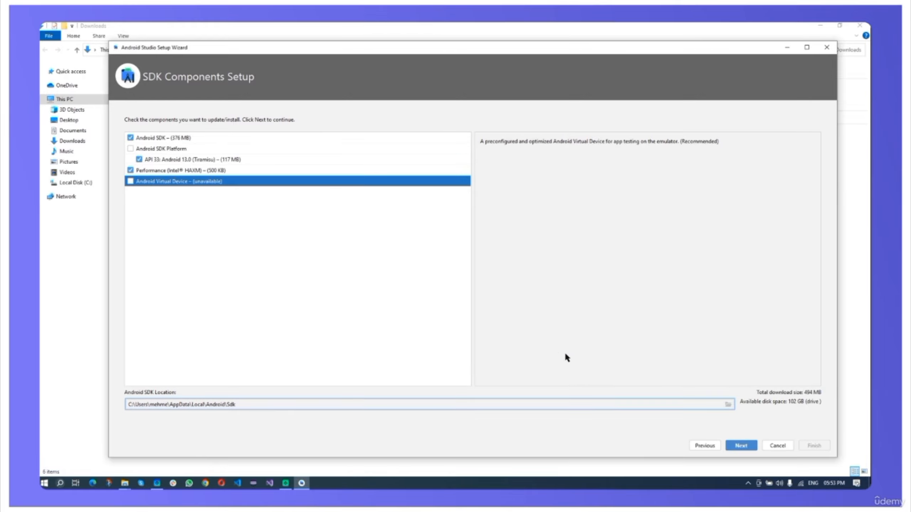
click(743, 447)
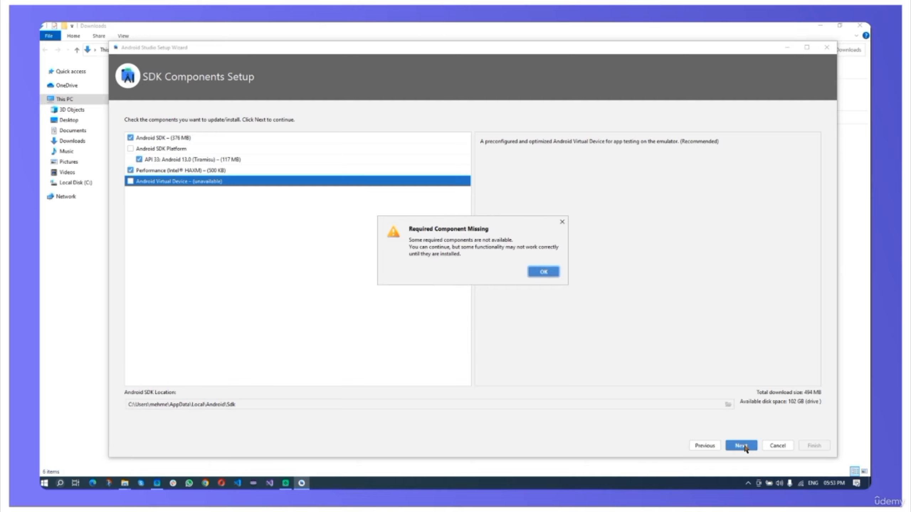
click(544, 272)
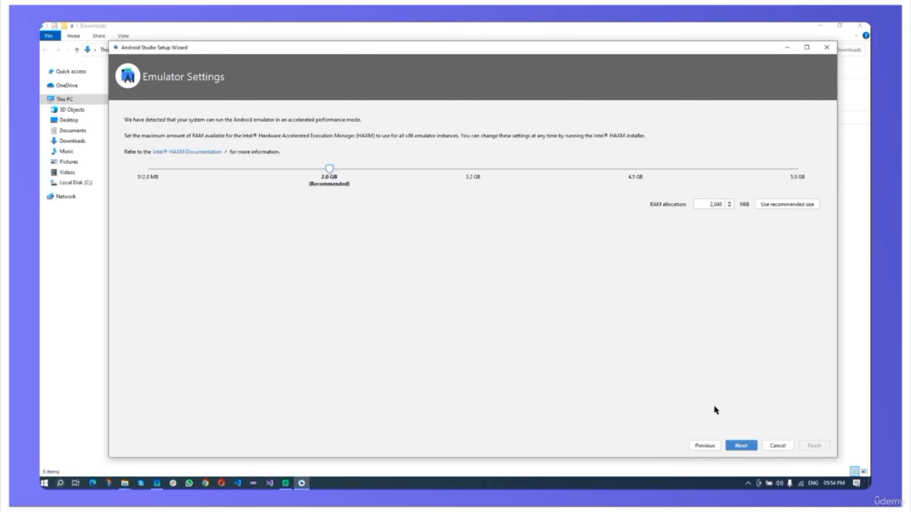
- Keep the recommended 2.0 GB emulator RAM allocation and confirm the installation settings summary
click(740, 445)
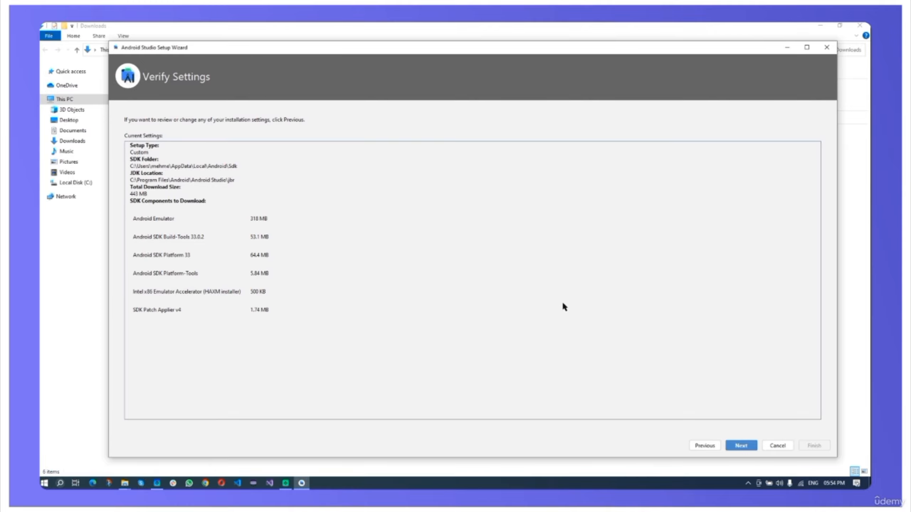
click(702, 446)
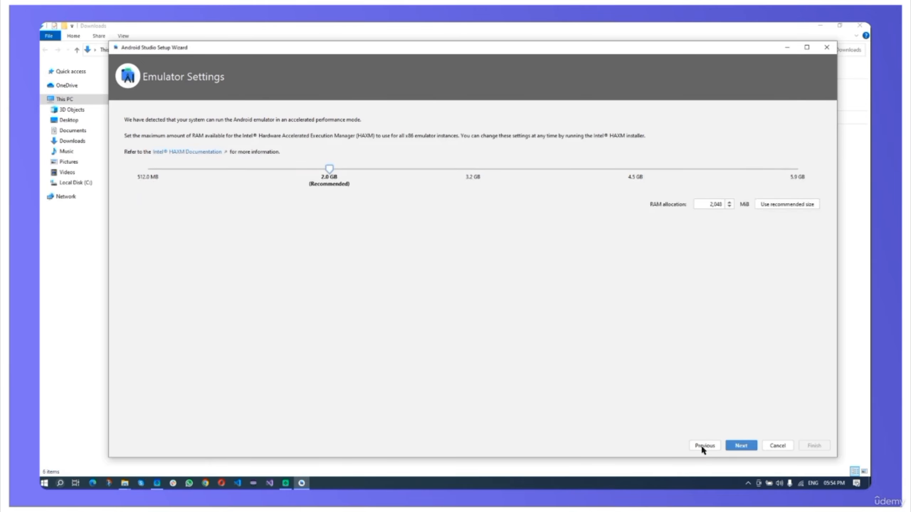
click(736, 446)
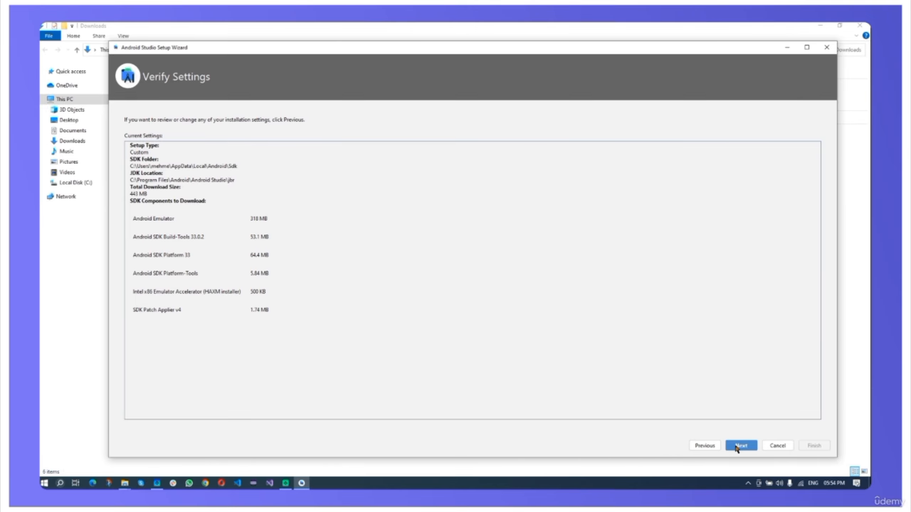
click(735, 447)
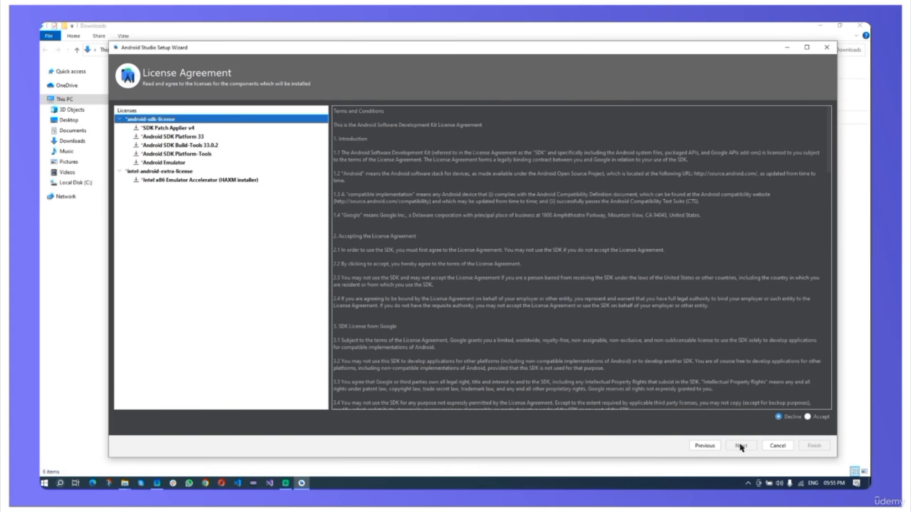
- Accept the android-sdk-license and intel-android-extra-license agreements, download the components and finish the setup wizard
click(808, 417)
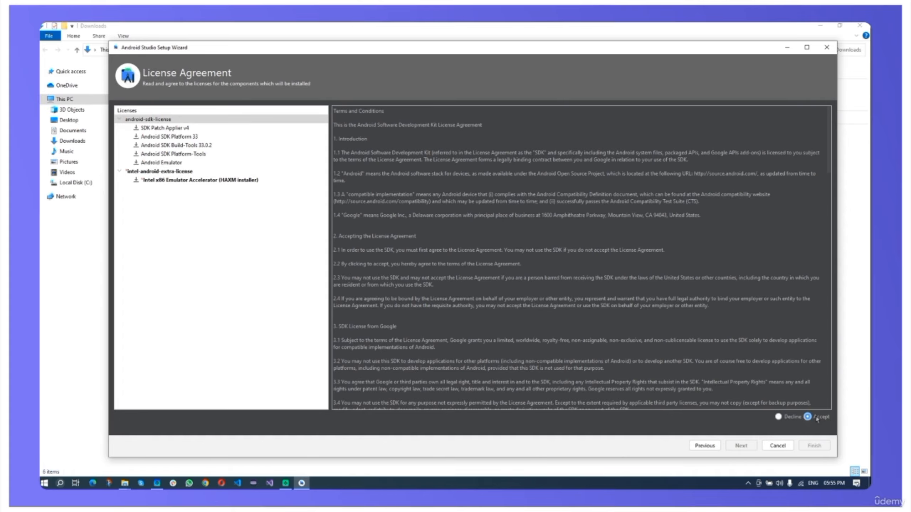
click(208, 172)
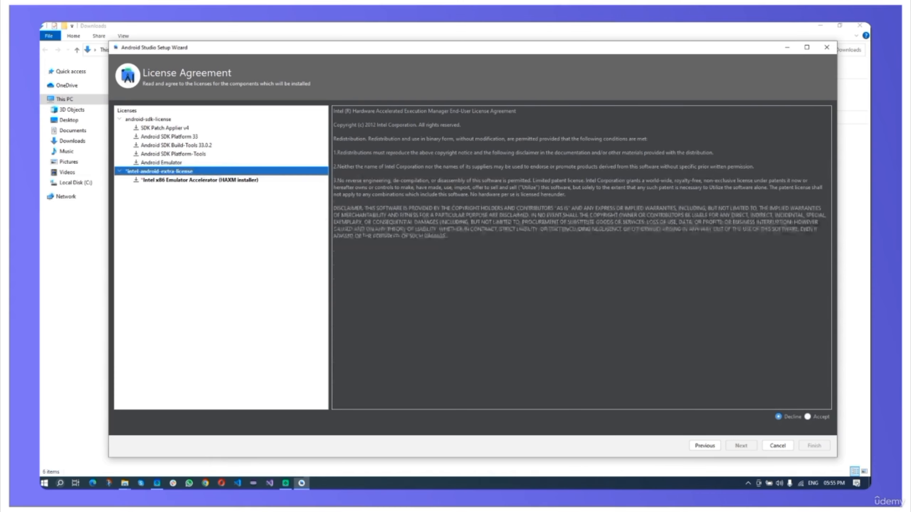
click(808, 417)
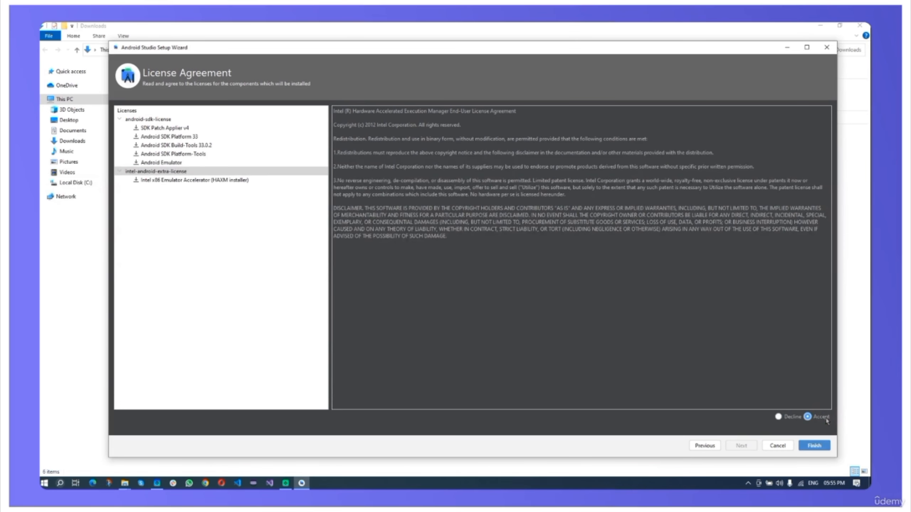
click(814, 446)
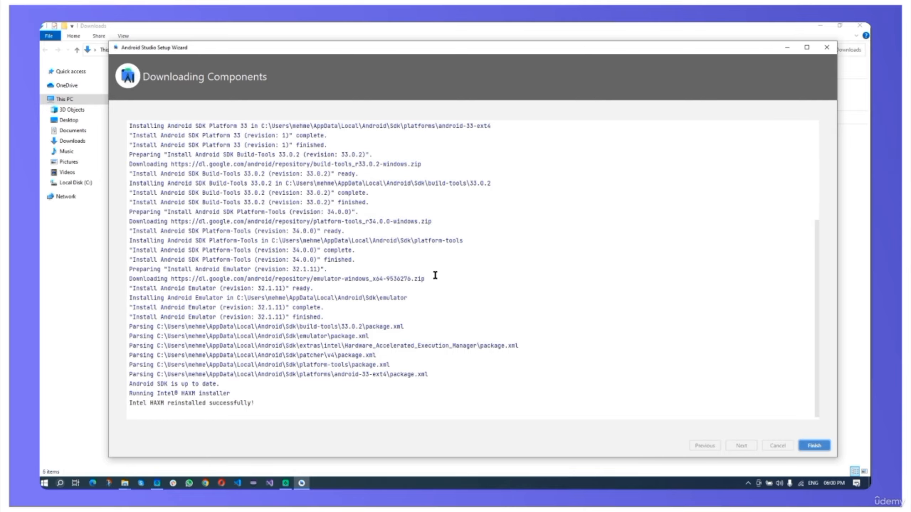
click(813, 446)
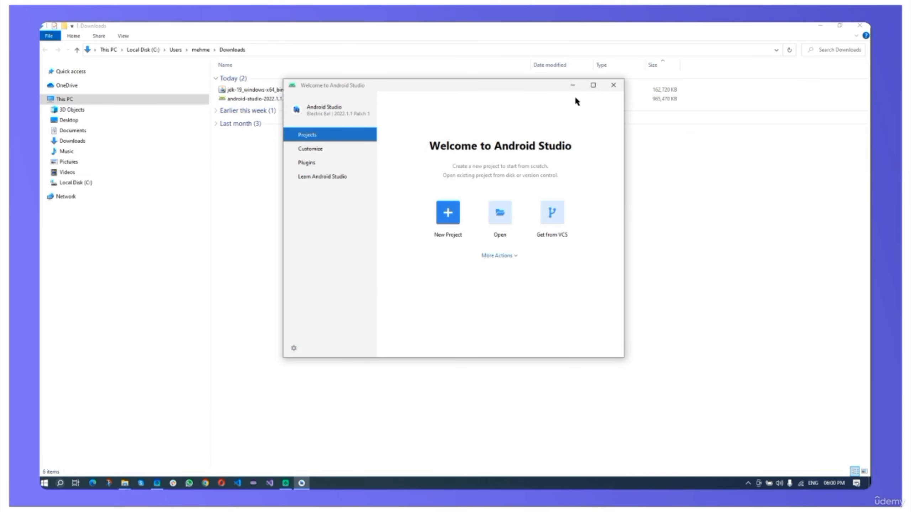
- Maximize the welcome window, start a new project and look through the Wear OS, Television and Automotive templates
click(593, 85)
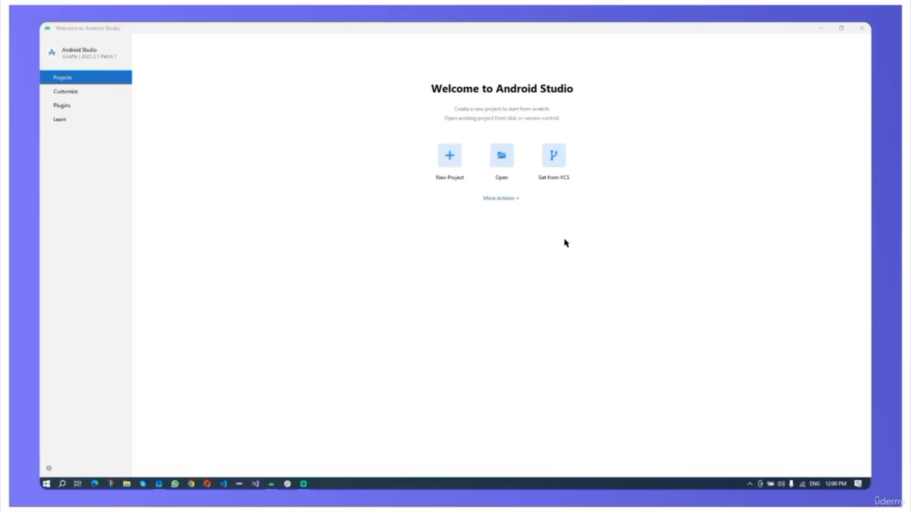
click(451, 160)
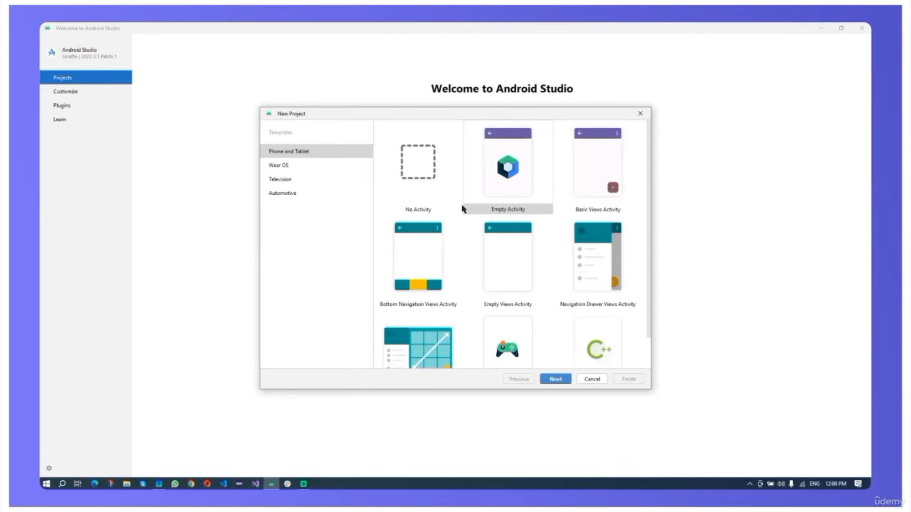
click(290, 154)
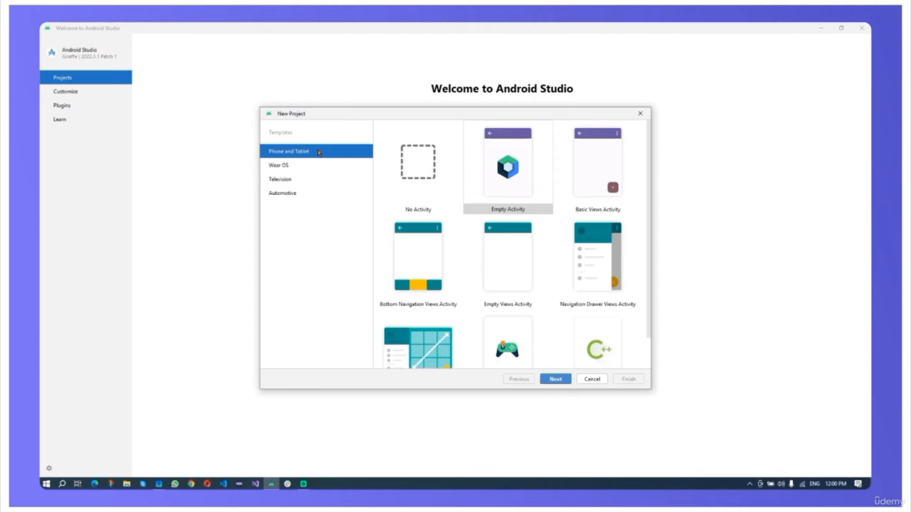
click(301, 166)
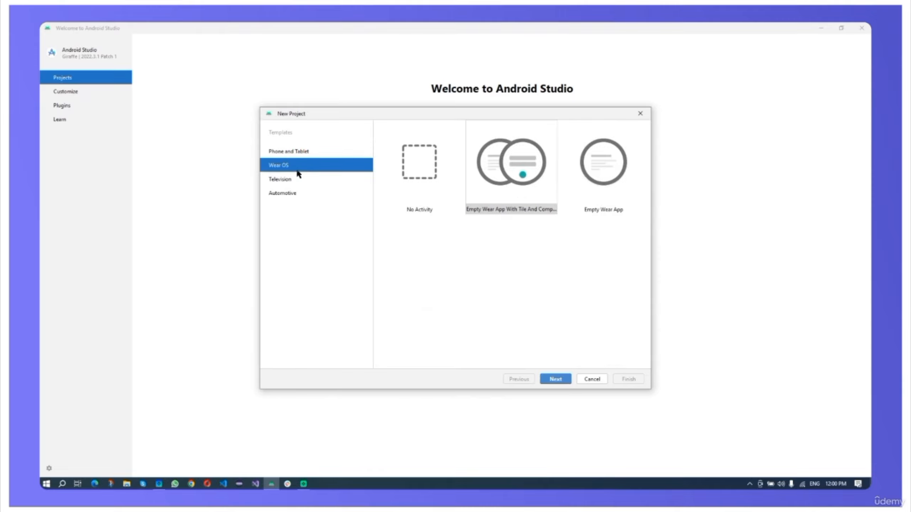
click(291, 180)
click(293, 196)
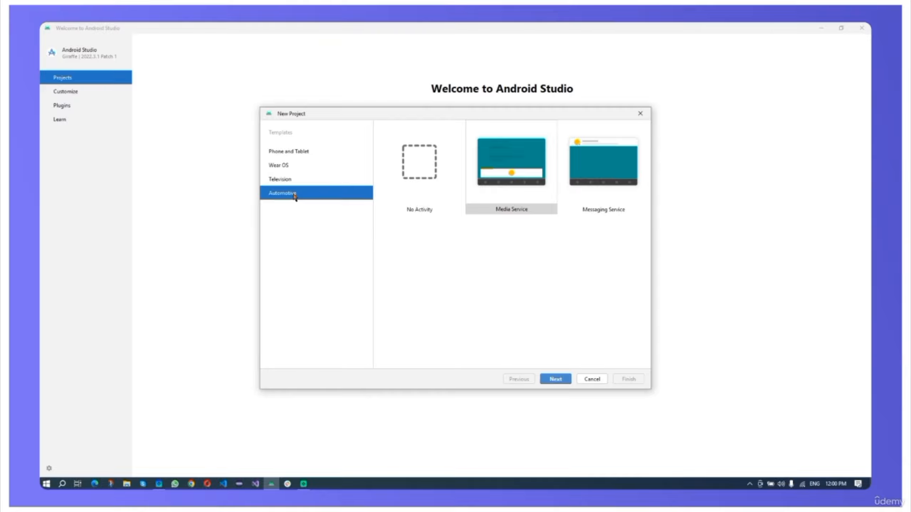
- Choose the Empty Views Activity template for Phone and Tablet and continue to the project details
click(296, 153)
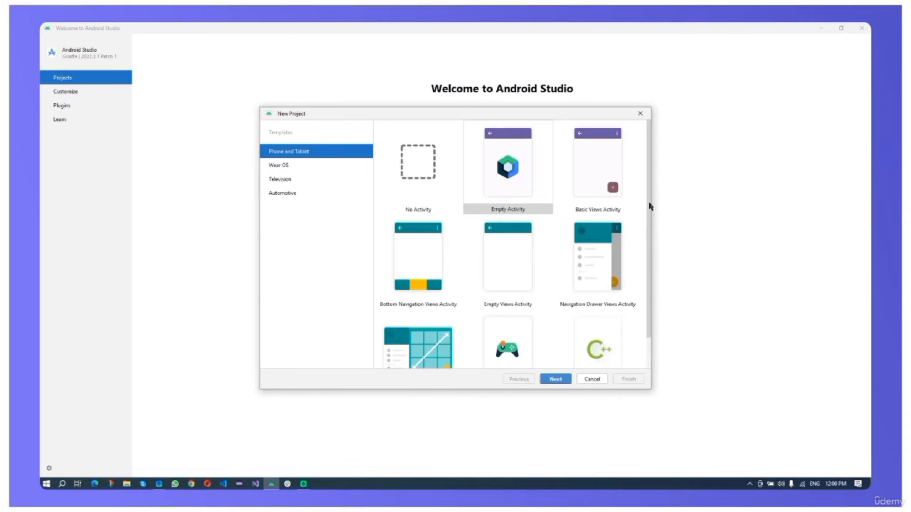
mouse_move(650, 207)
mouse_down()
mouse_move(648, 245)
mouse_move(649, 189)
mouse_up()
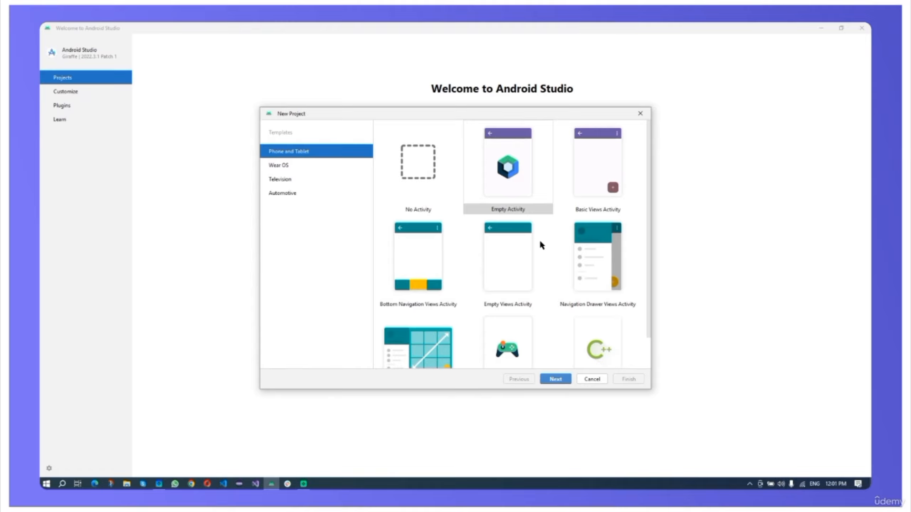
click(518, 262)
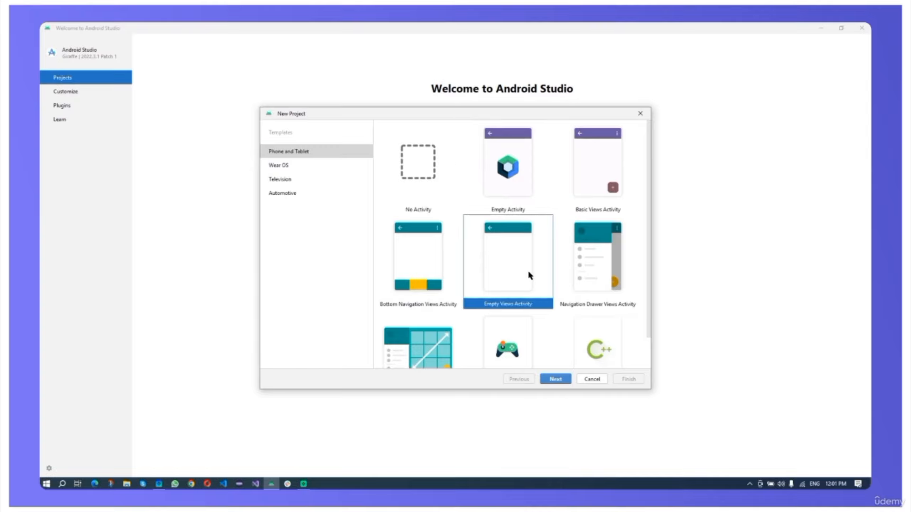
click(560, 378)
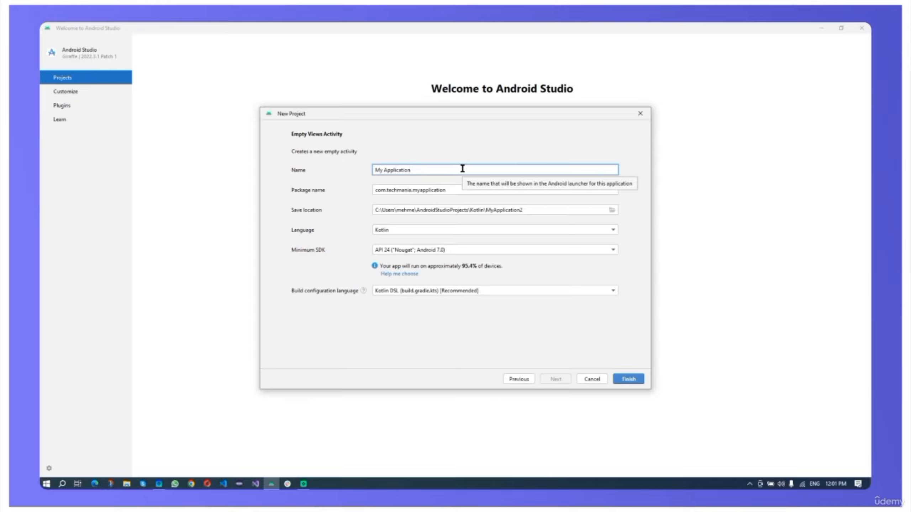
- Name the new project MyFirstProject
triple_click(463, 169)
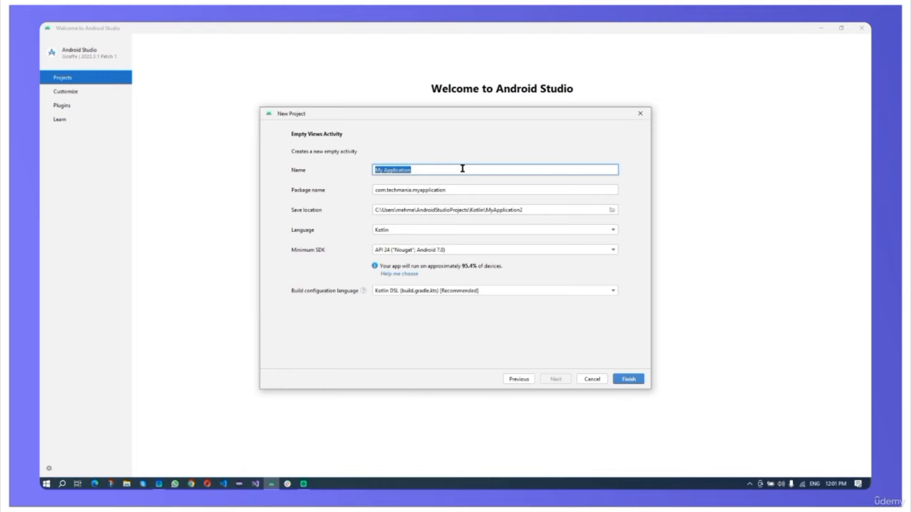
text(MyF)
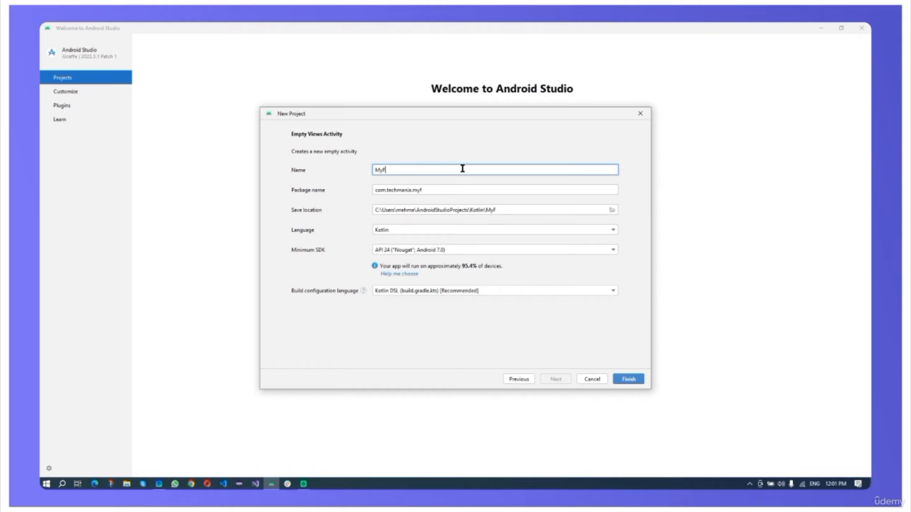
text(irstProject)
- Replace the company part of the package name with example, making it com.example.myfirstproject
drag(374, 190, 449, 190)
click(458, 188)
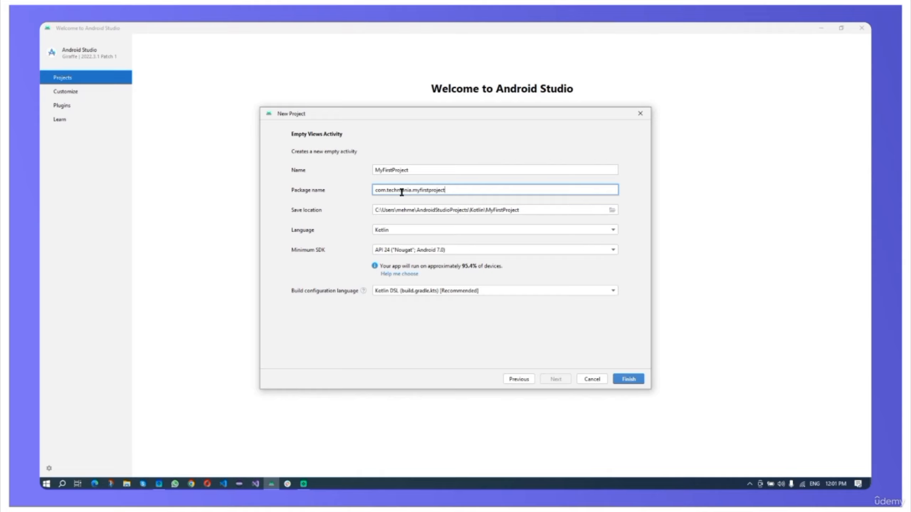
drag(387, 190, 412, 190)
text(example)
drag(387, 190, 415, 201)
text(techmania)
key(BackSpace)
key(BackSpace)
key(BackSpace)
key(BackSpace)
key(BackSpace)
key(BackSpace)
key(BackSpace)
key(BackSpace)
key(BackSpace)
text(example)
click(473, 191)
- Set the save location to AndroidStudioProjects\JavaProjects\MyFirstProject inside the user's home folder, dismissing the path browser without picking a folder
click(534, 211)
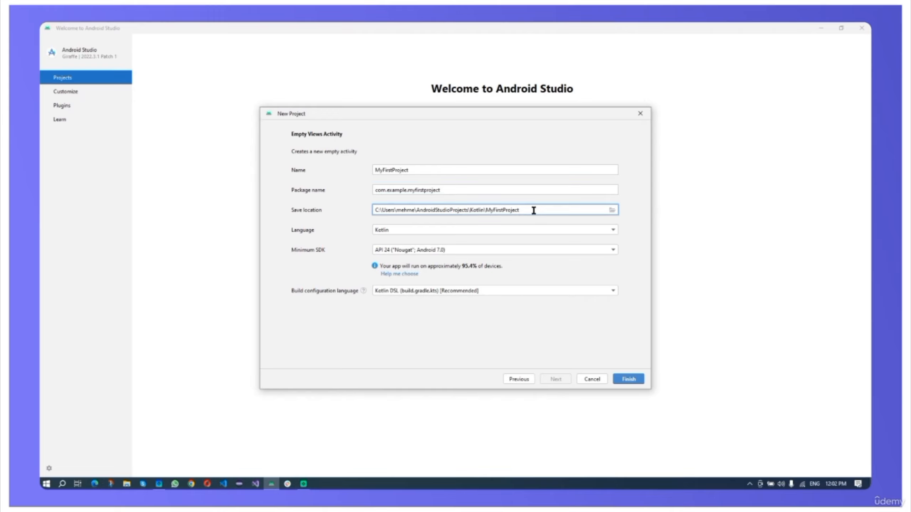
click(470, 209)
click(611, 211)
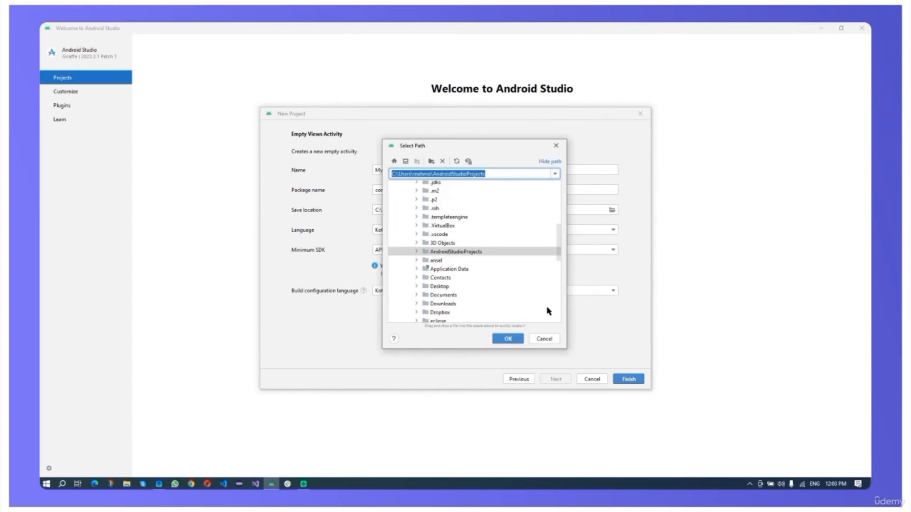
click(549, 340)
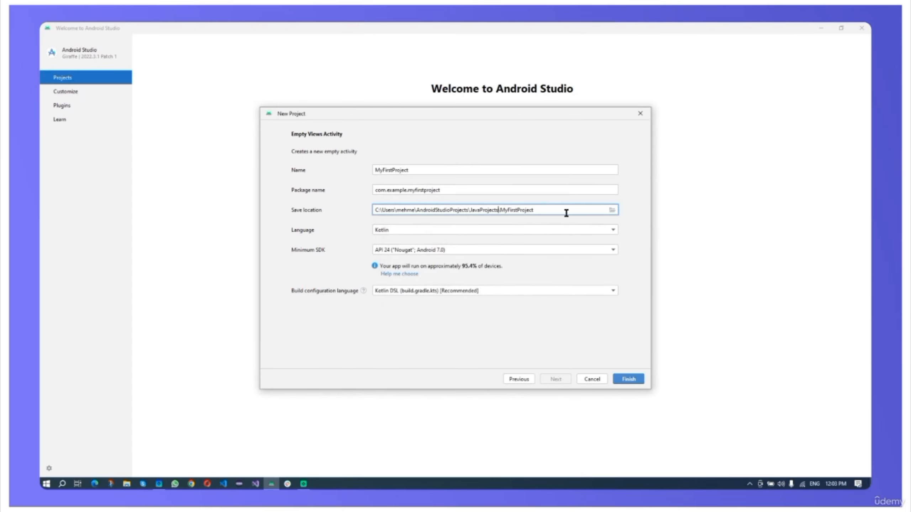
drag(498, 210, 551, 210)
- Choose Java as the project language and API 26 ("Oreo"; Android 8.0) as the minimum SDK
click(508, 231)
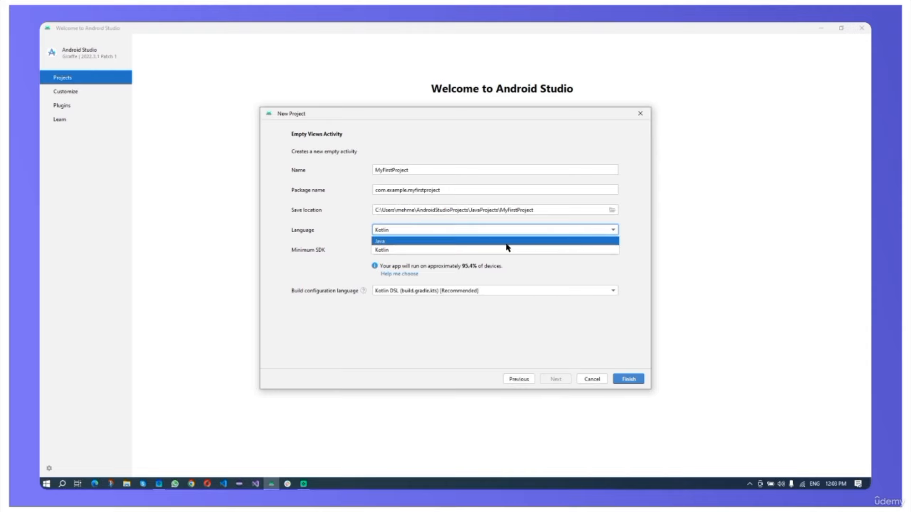
click(467, 241)
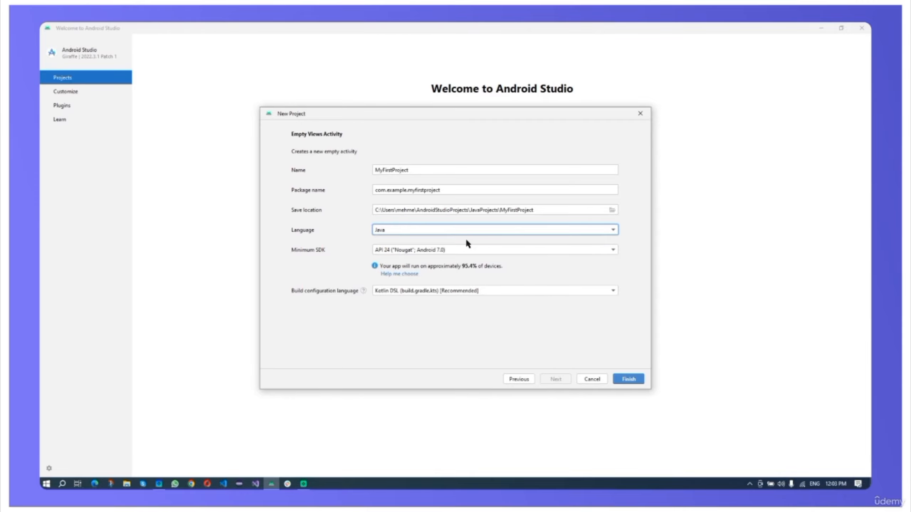
click(487, 251)
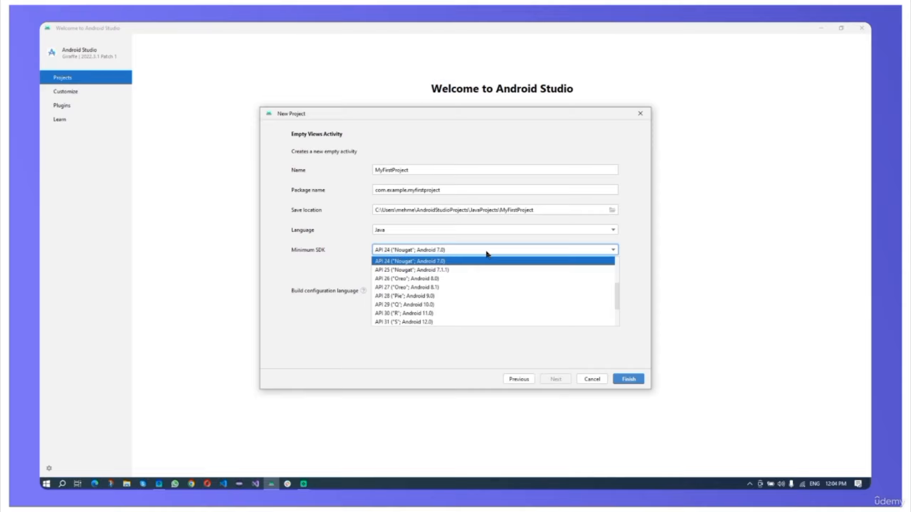
click(448, 279)
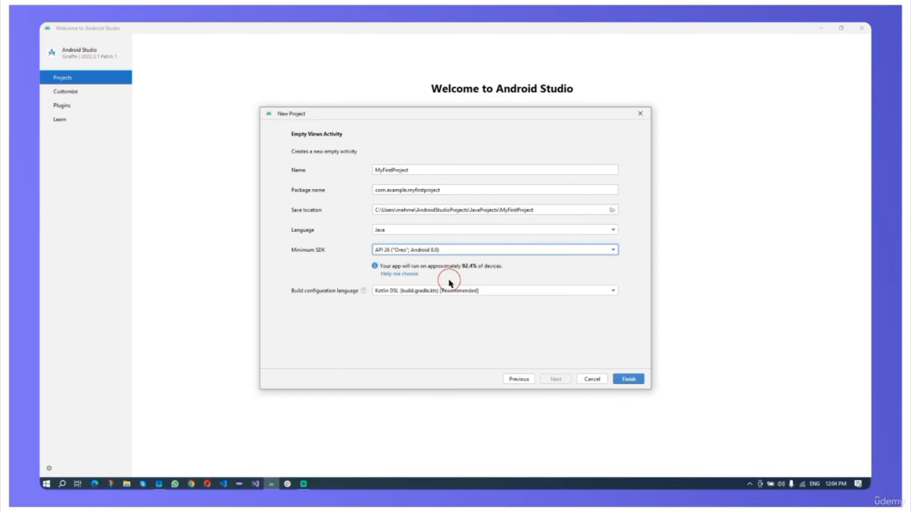